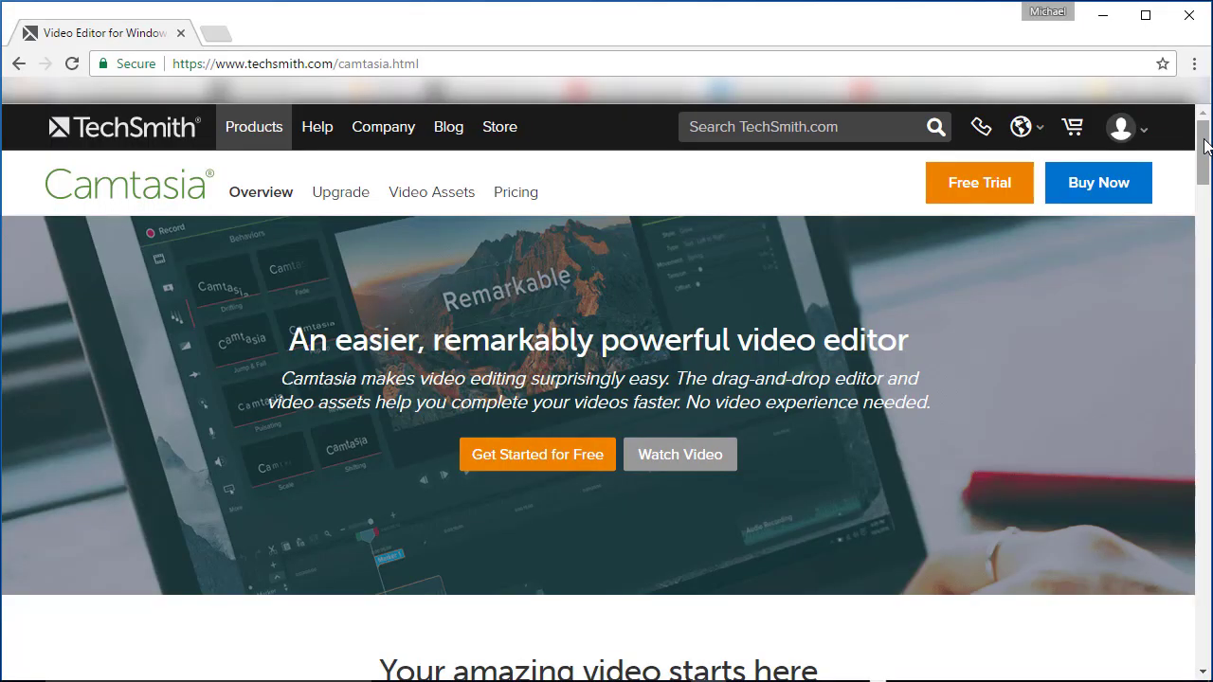
Step: Scroll the techsmith.com Camtasia page down to the Robust editing features grid showing Interactivity
scroll(1206, 145, "down", 3)
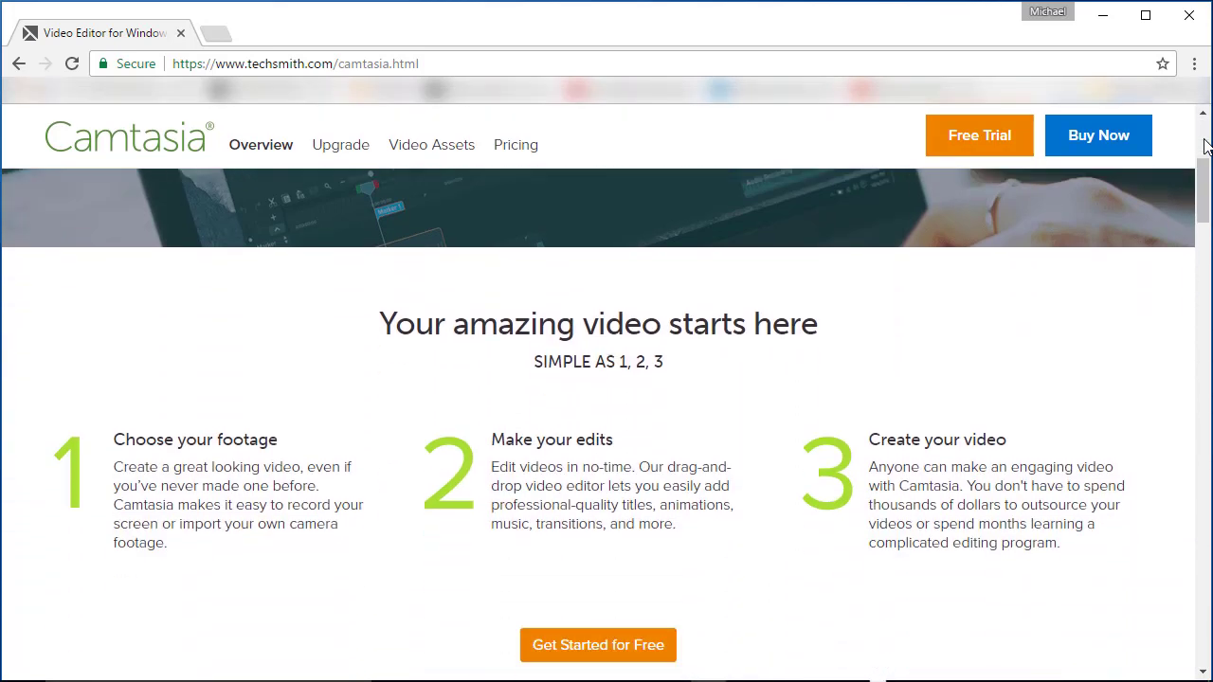
scroll(1206, 145, "down", 2)
scroll(1207, 145, "down", 2)
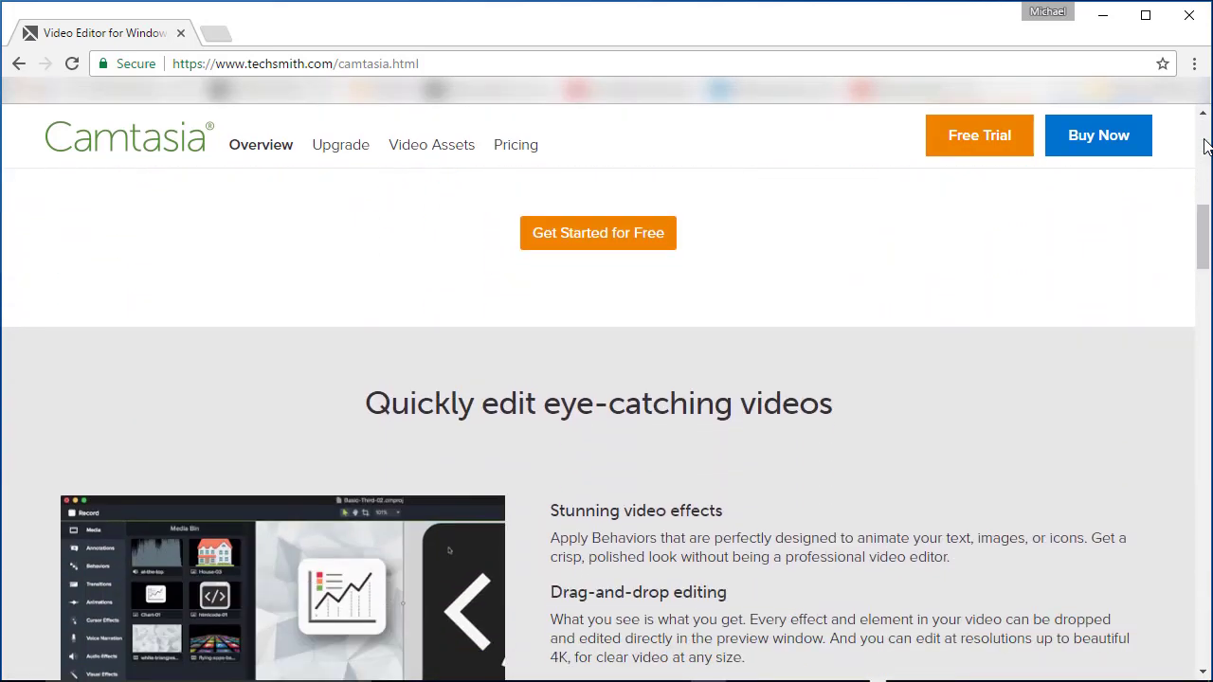
scroll(1206, 145, "down", 2)
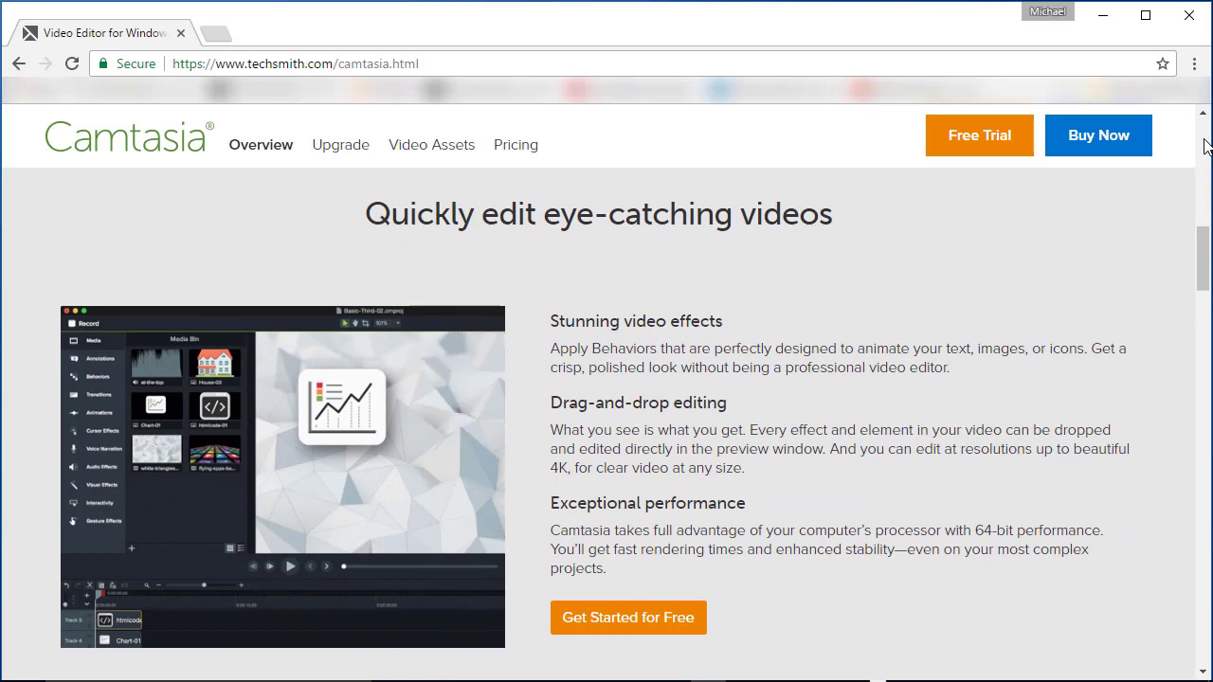
scroll(1206, 145, "down", 3)
scroll(1207, 145, "down", 2)
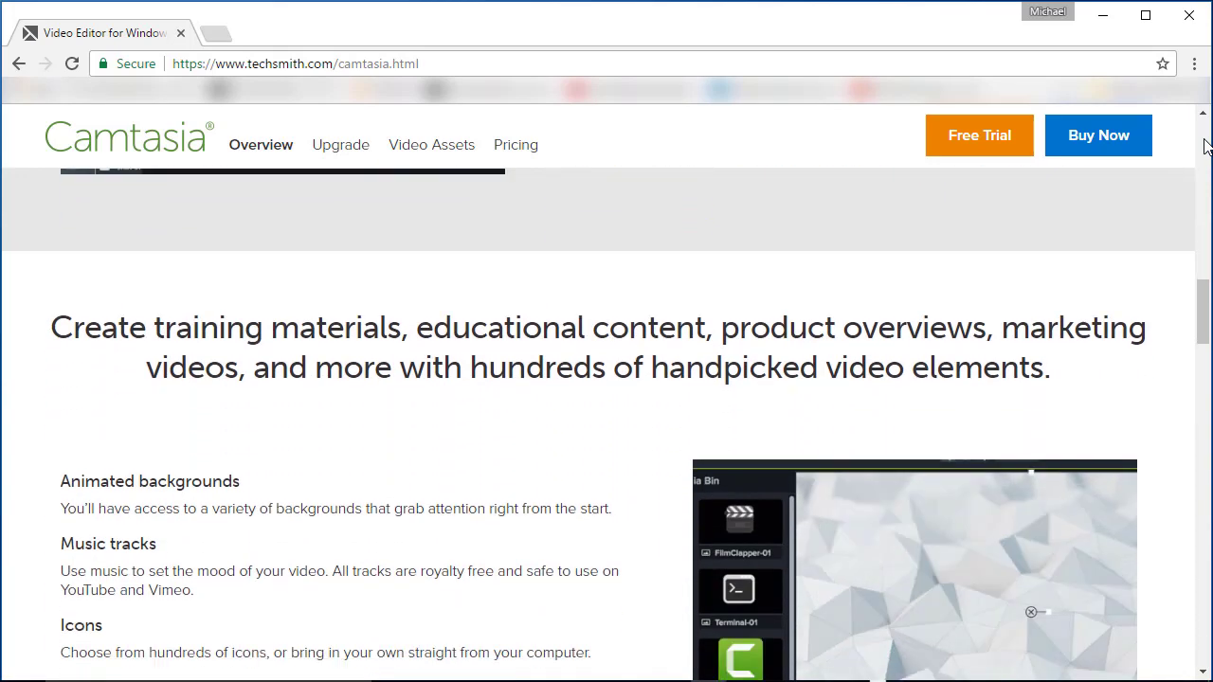
scroll(1206, 145, "down", 3)
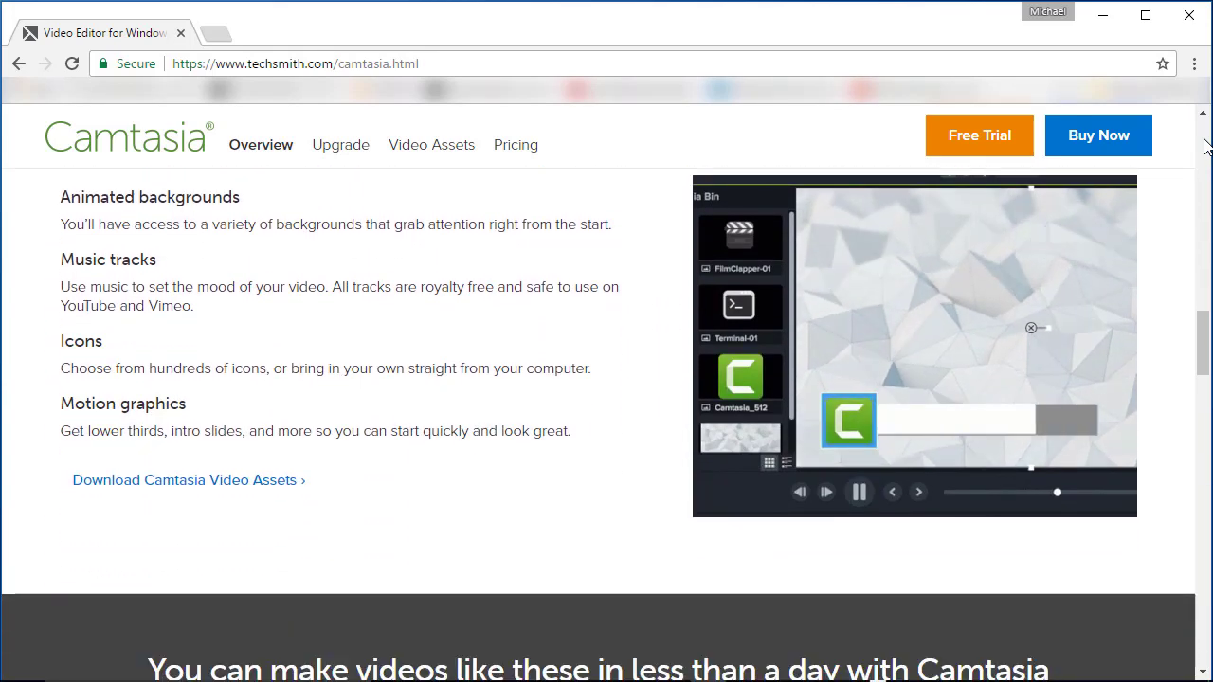
scroll(1207, 145, "down", 3)
scroll(1207, 145, "down", 3)
scroll(1205, 145, "down", 1)
scroll(1204, 145, "down", 2)
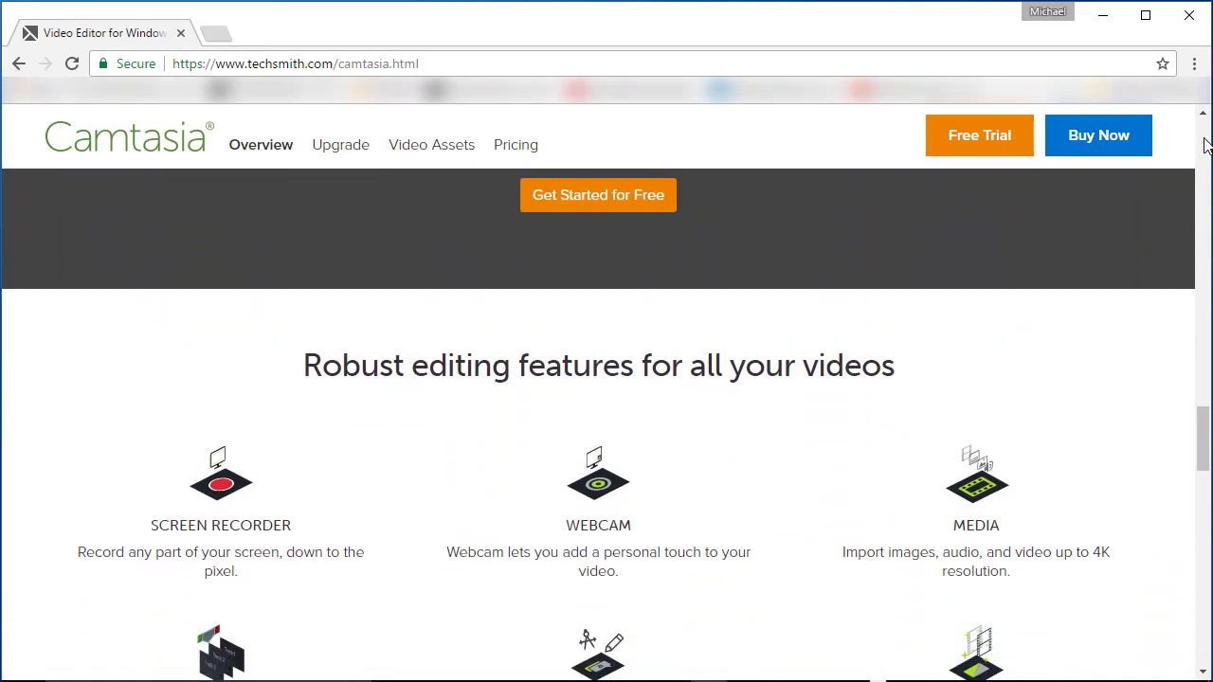
scroll(1204, 145, "down", 1)
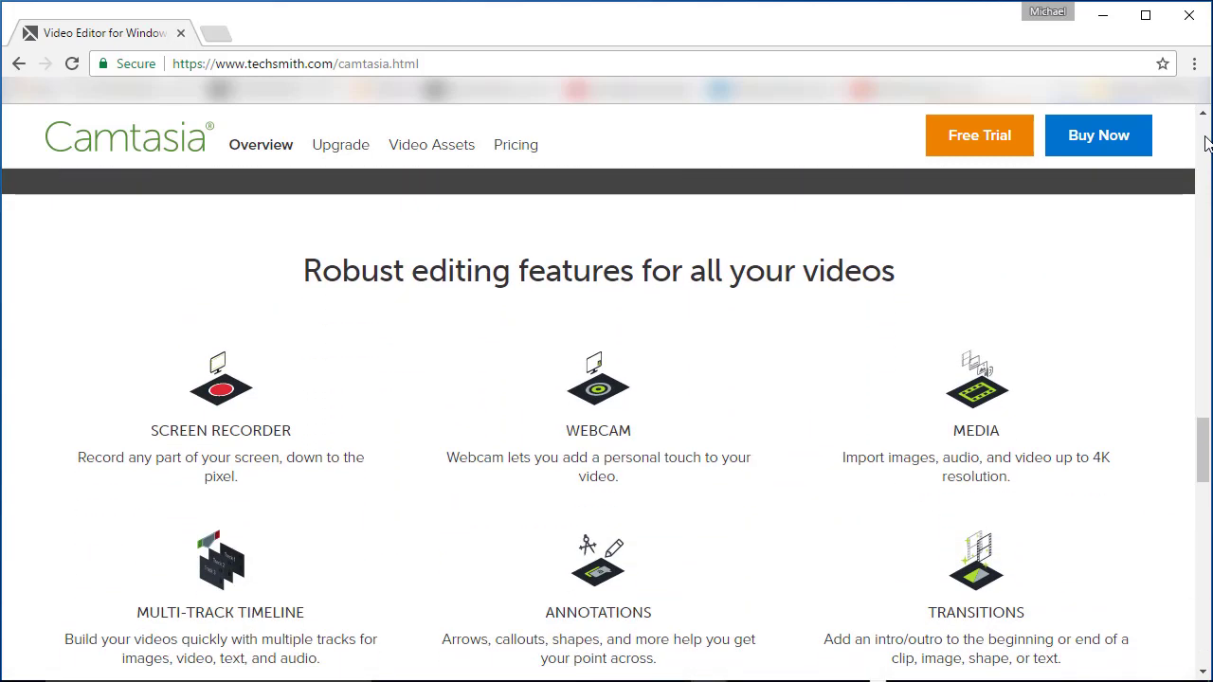
scroll(1204, 142, "down", 2)
scroll(1204, 142, "down", 2)
scroll(1204, 142, "down", 1)
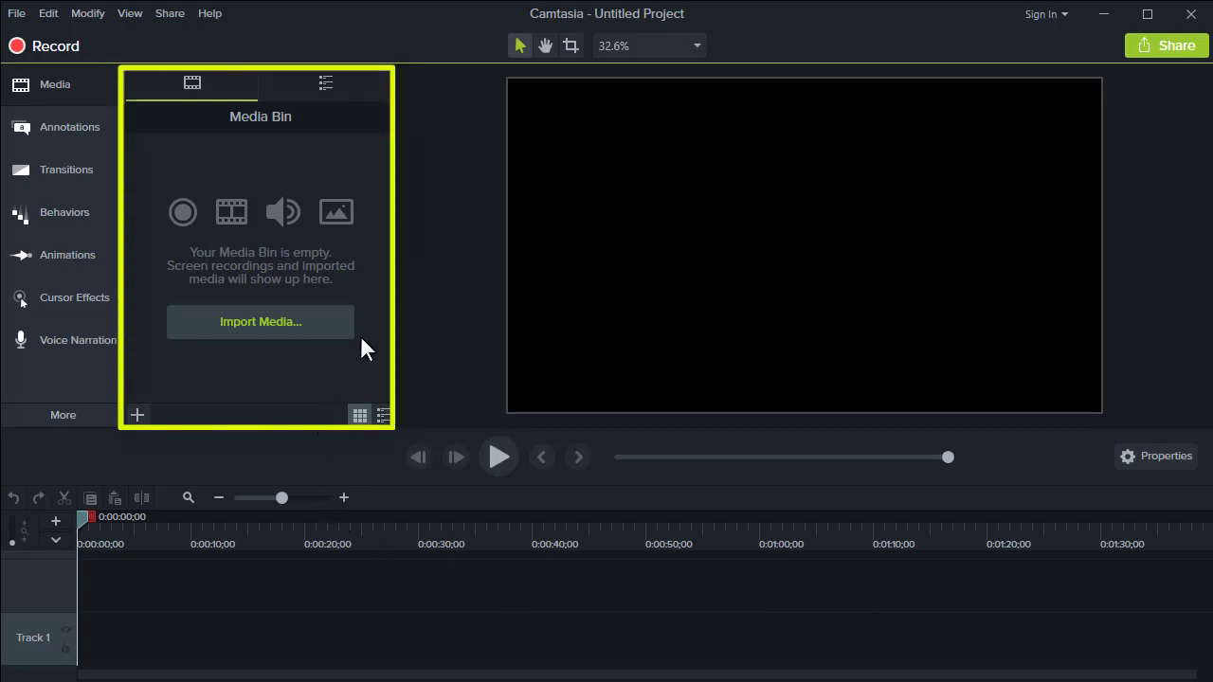
Step: Glance at the Library, return to the Media Bin, then bring up Interactivity from More
left_click(322, 84)
left_click(201, 82)
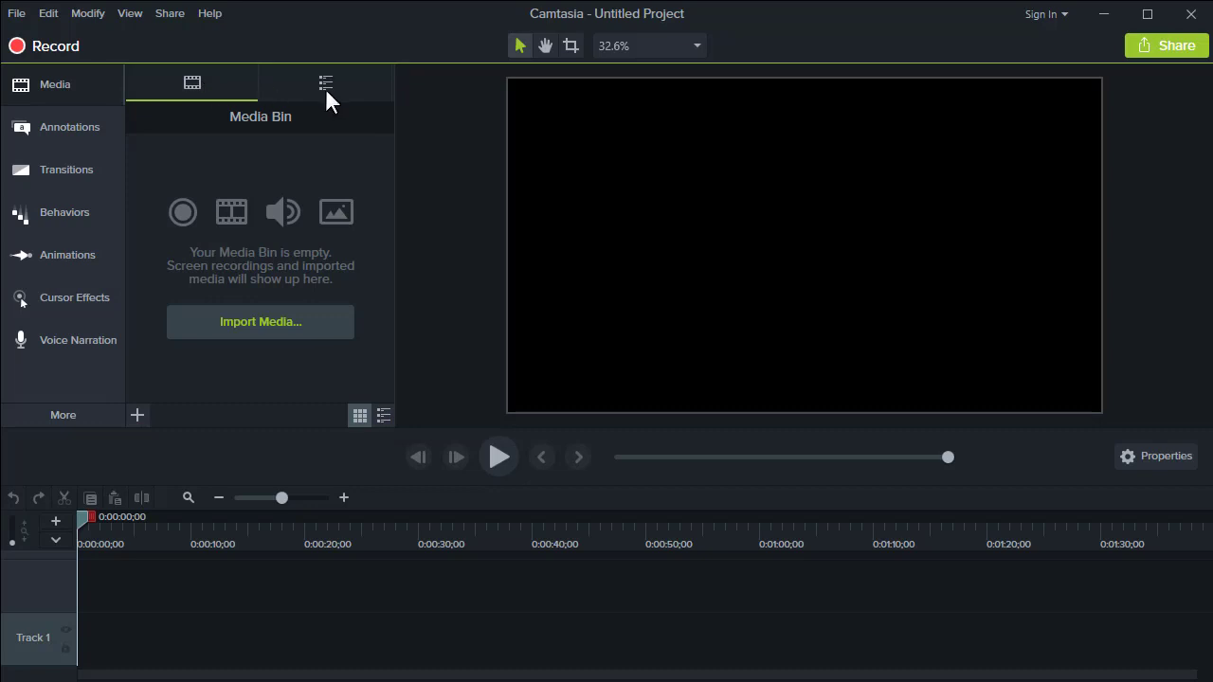
left_click(331, 88)
left_click(238, 77)
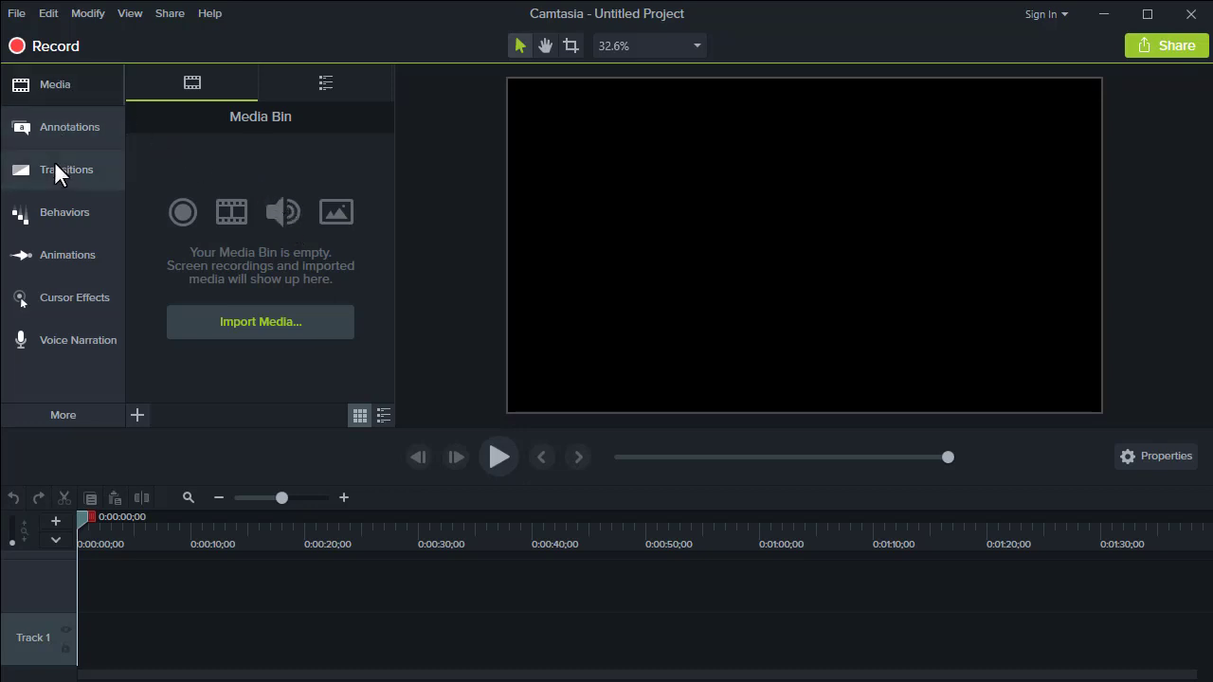
left_click(69, 415)
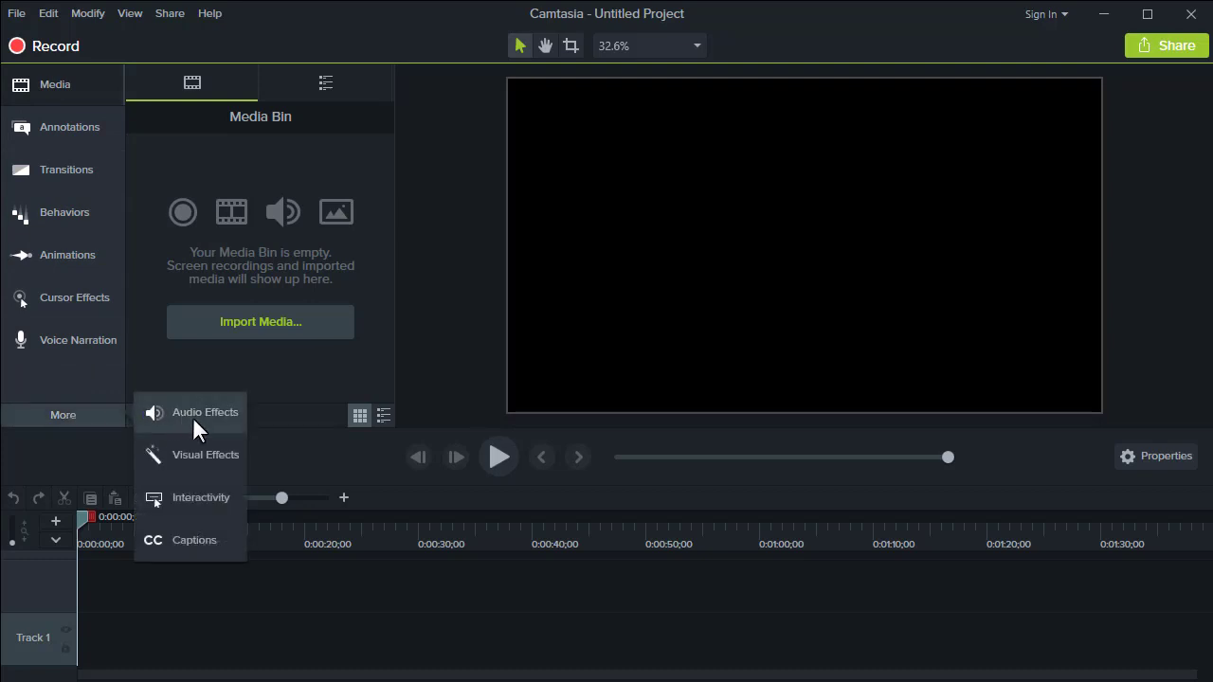
left_click(195, 500)
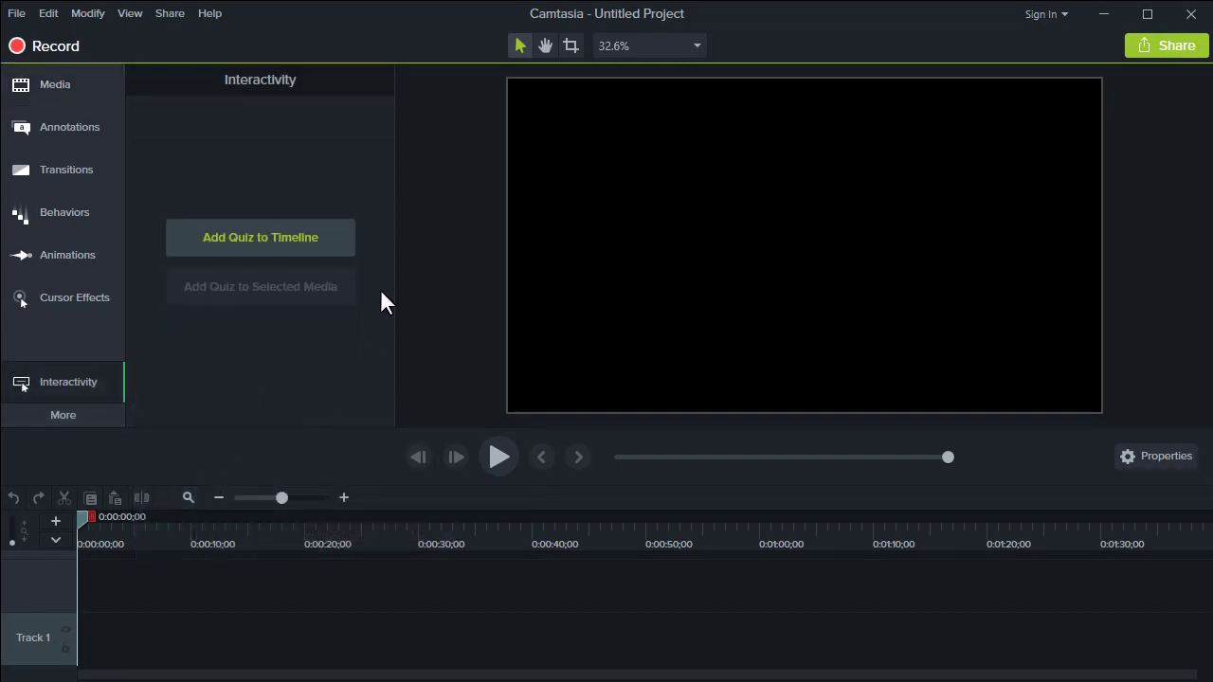
Step: Add Quiz 1, review its options and questions, and drag it to about 0:35
left_click(319, 237)
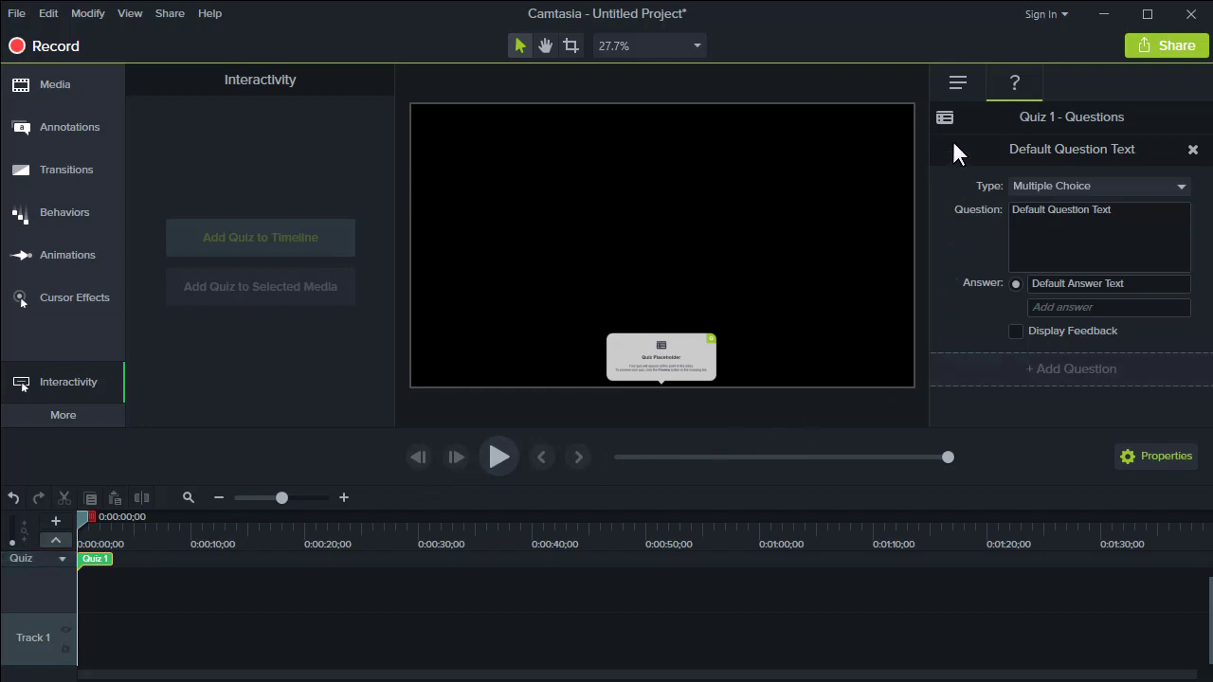
left_click(956, 83)
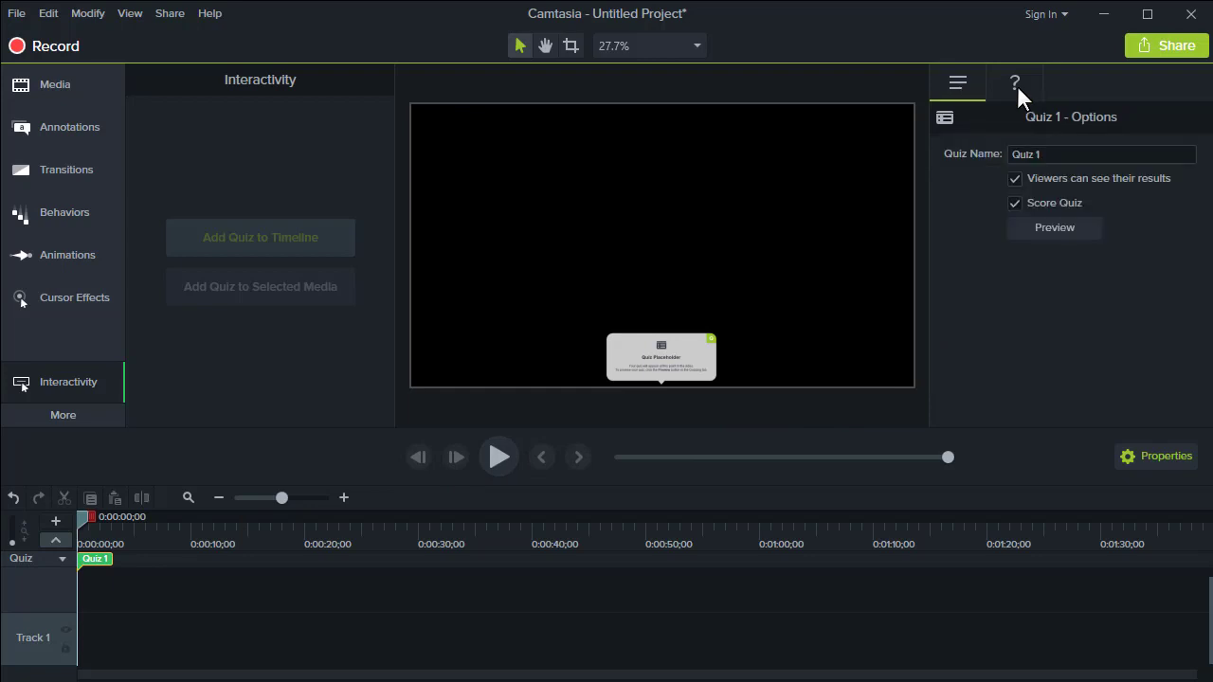
left_click(1017, 85)
left_click(960, 81)
left_click_drag(98, 560, 314, 570)
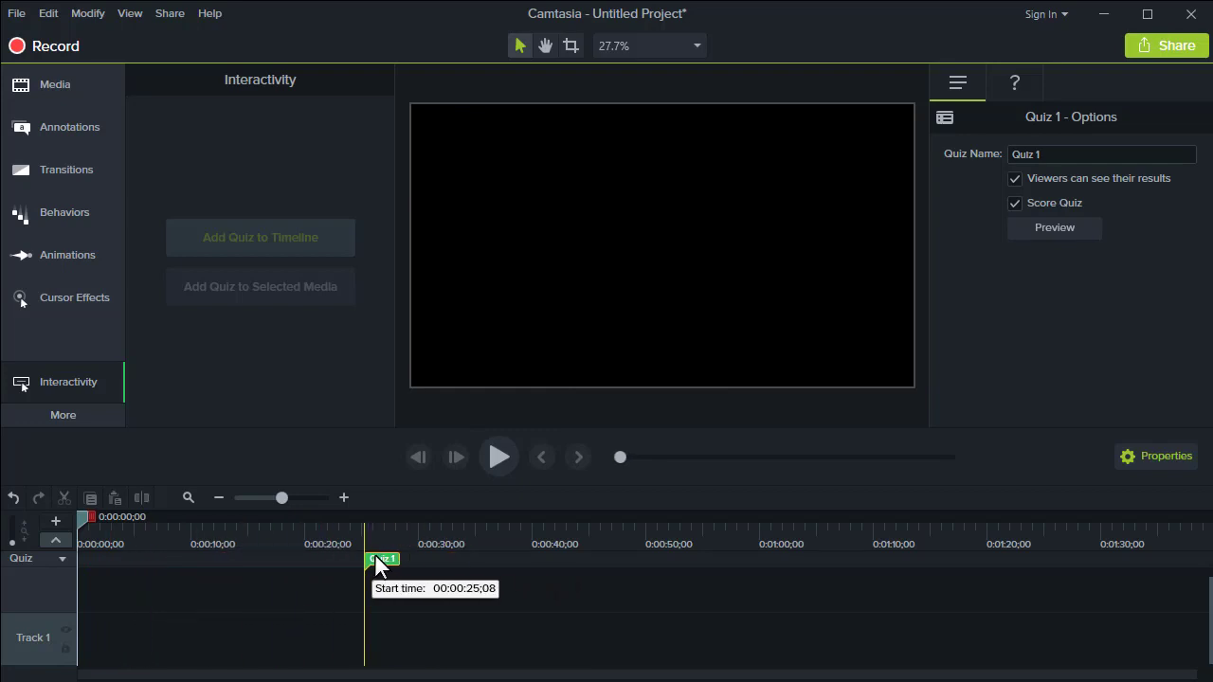
mouse_move(313, 575)
left_mouse_down()
mouse_move(292, 559)
mouse_move(365, 579)
mouse_move(522, 593)
mouse_move(493, 557)
left_mouse_up()
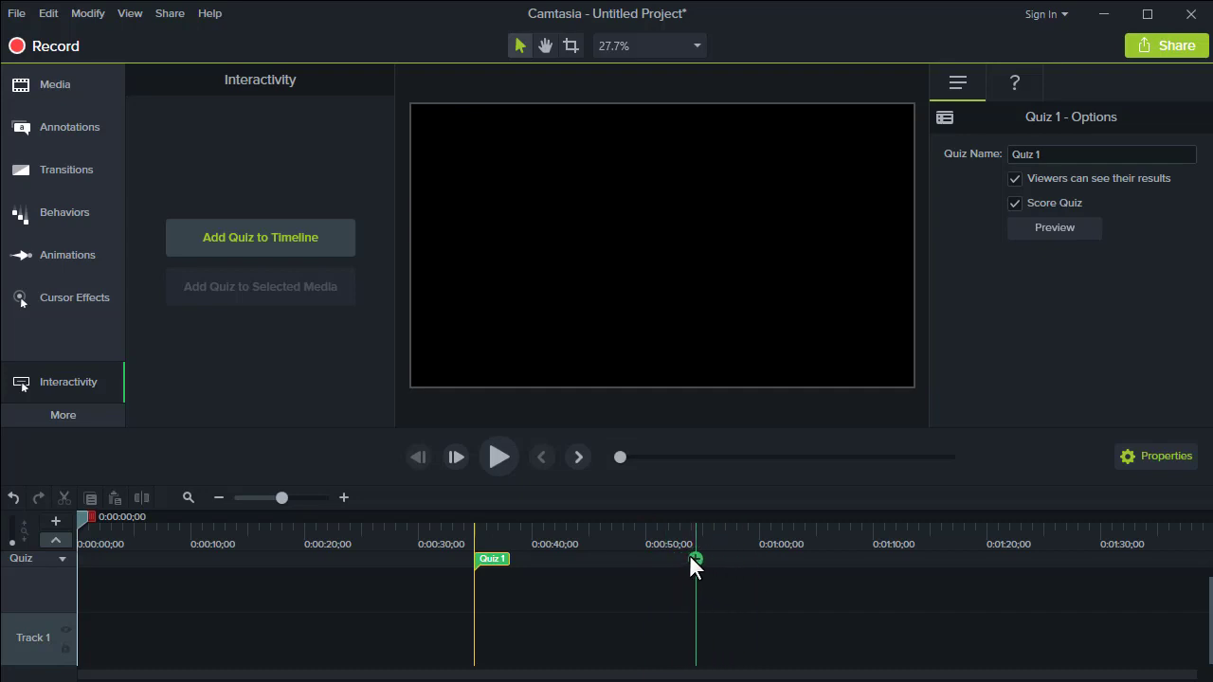
Step: Add Quiz 2 and drag its marker along the quiz track to about 0:01:00
left_click(703, 559)
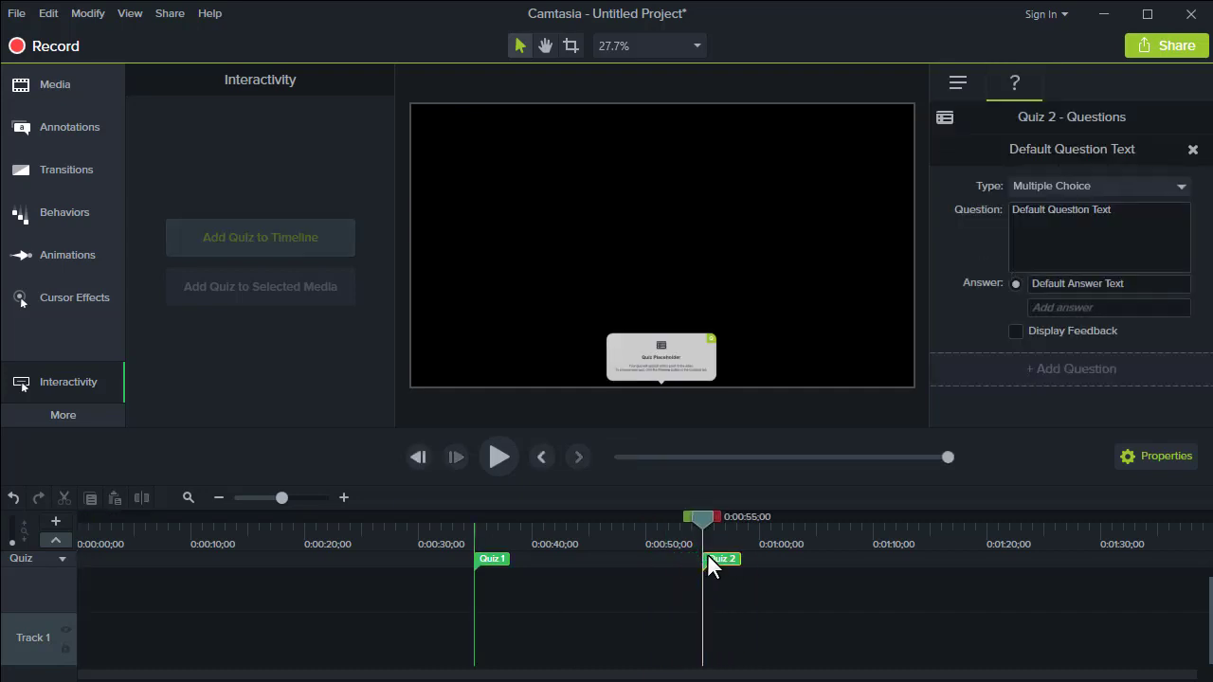
mouse_move(719, 560)
left_mouse_down()
mouse_move(702, 560)
mouse_move(800, 560)
left_mouse_up()
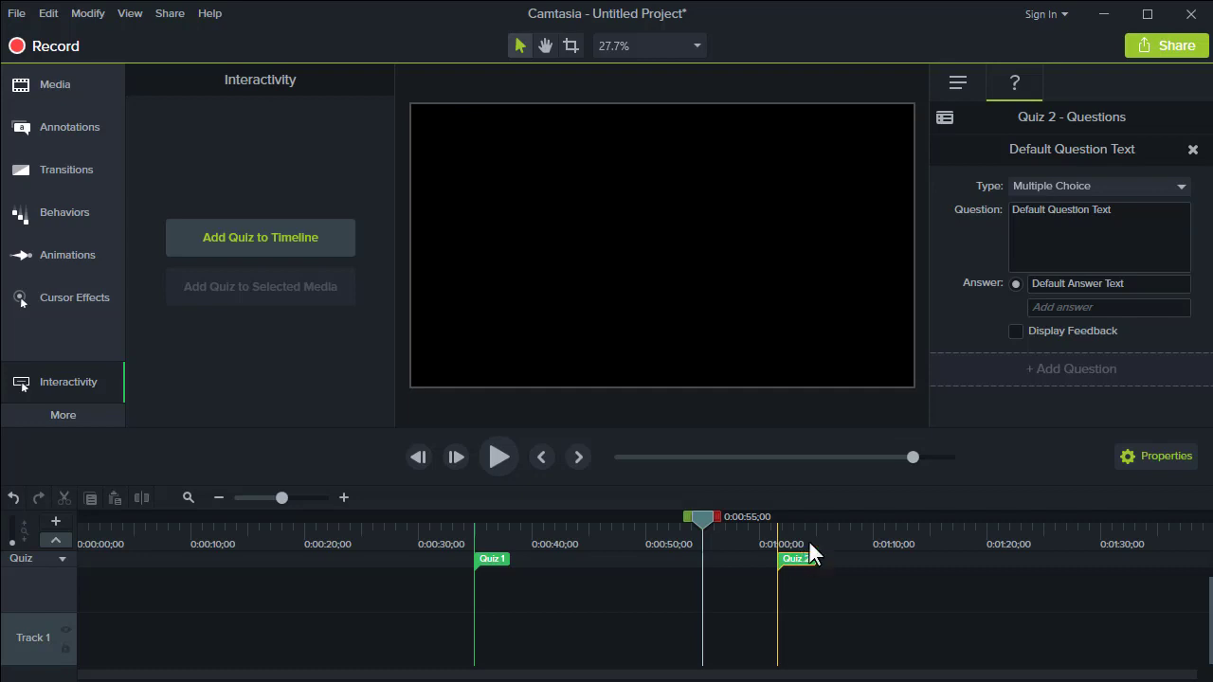
Step: Show Quiz 2's Quiz Options and open its viewer preview window
left_click(960, 80)
left_click(1017, 77)
left_click(957, 85)
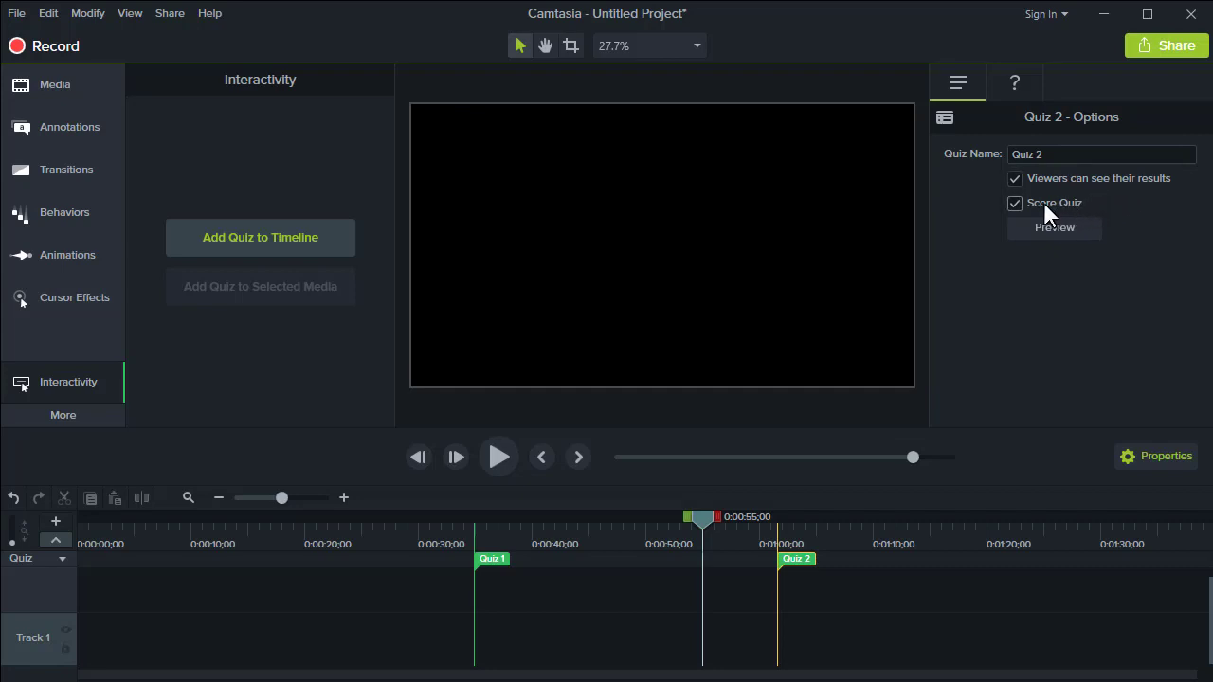
left_click(1085, 232)
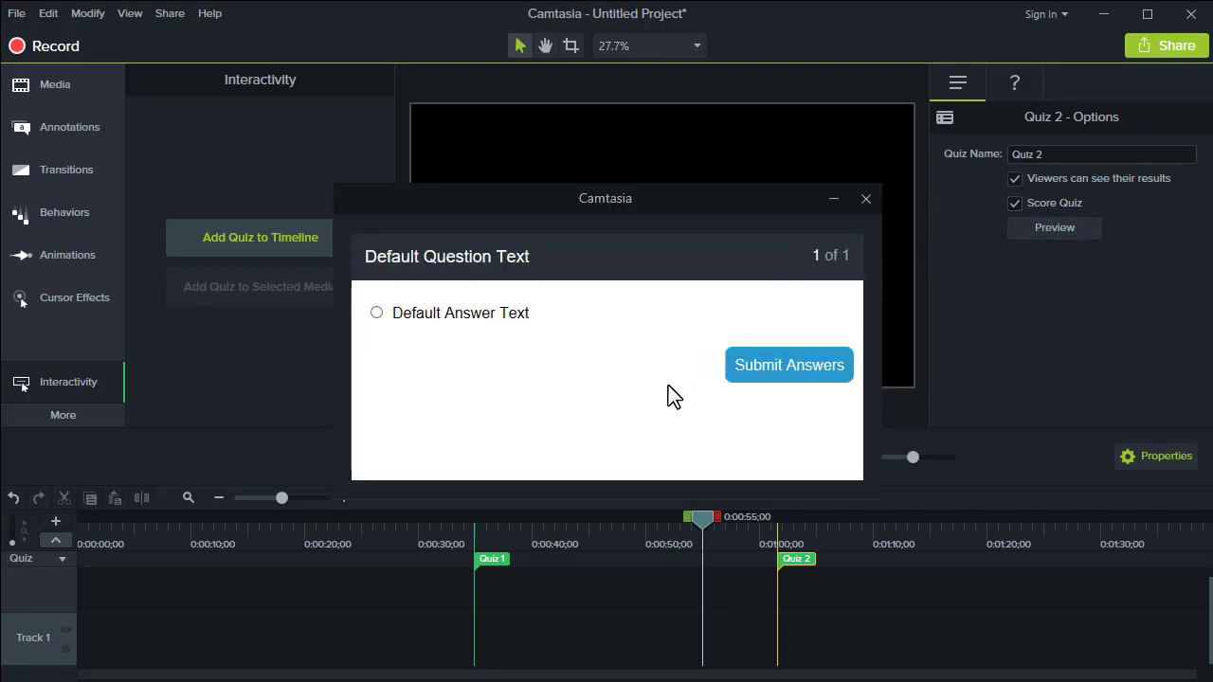
Step: Close the preview and reselect Multiple Choice as Quiz 2's question type
left_click(865, 201)
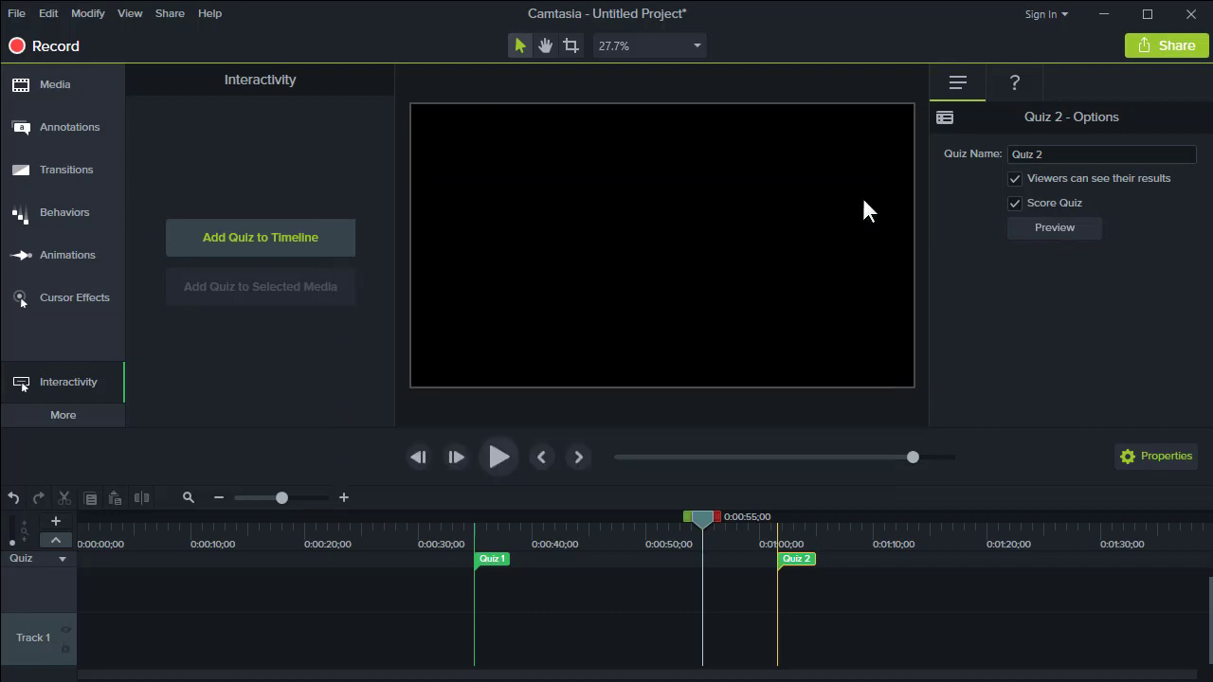
left_click(1011, 85)
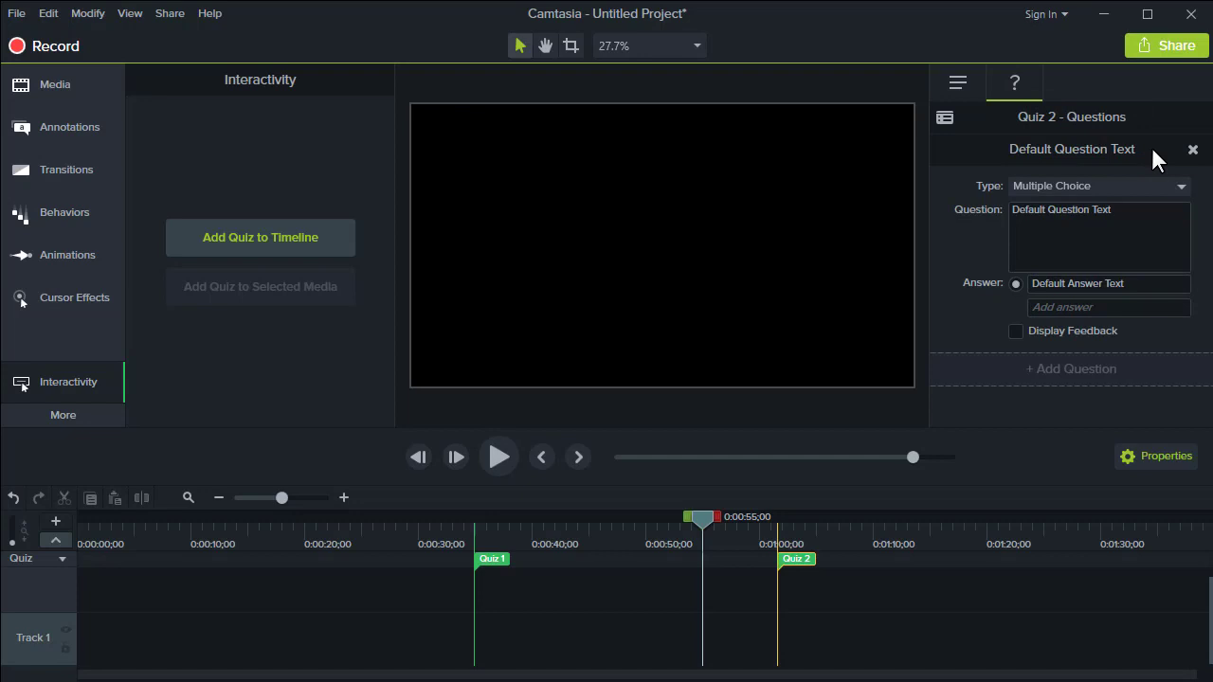
left_click(1179, 192)
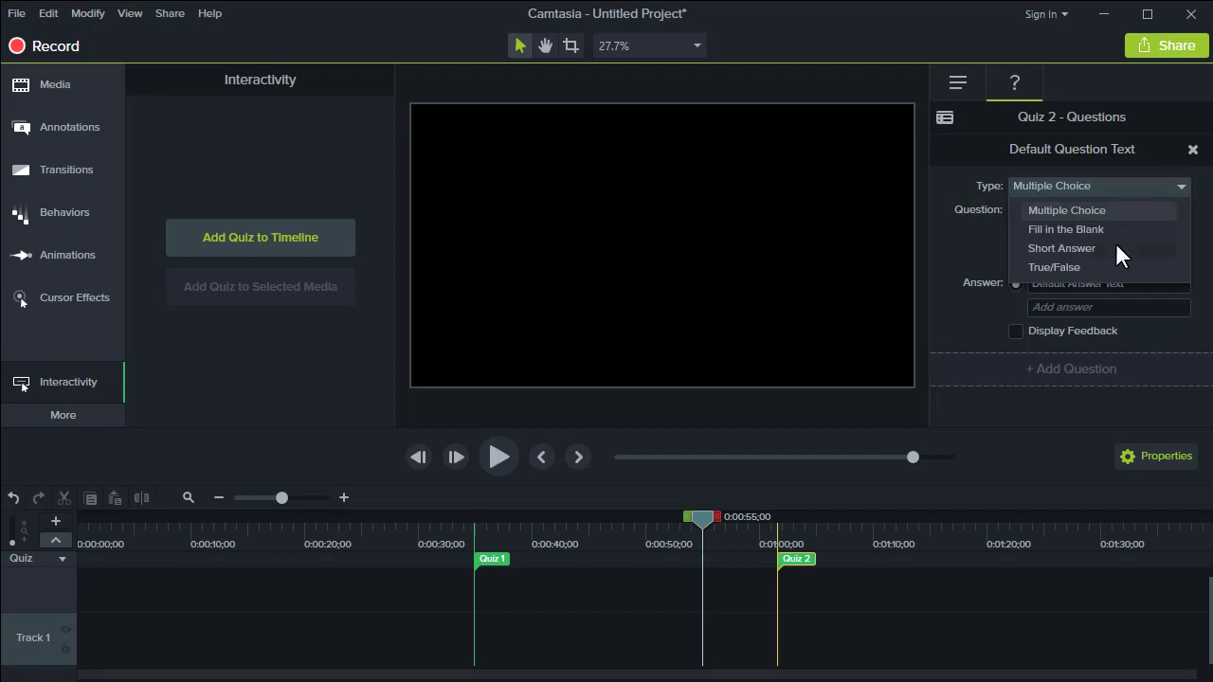
left_click(1172, 186)
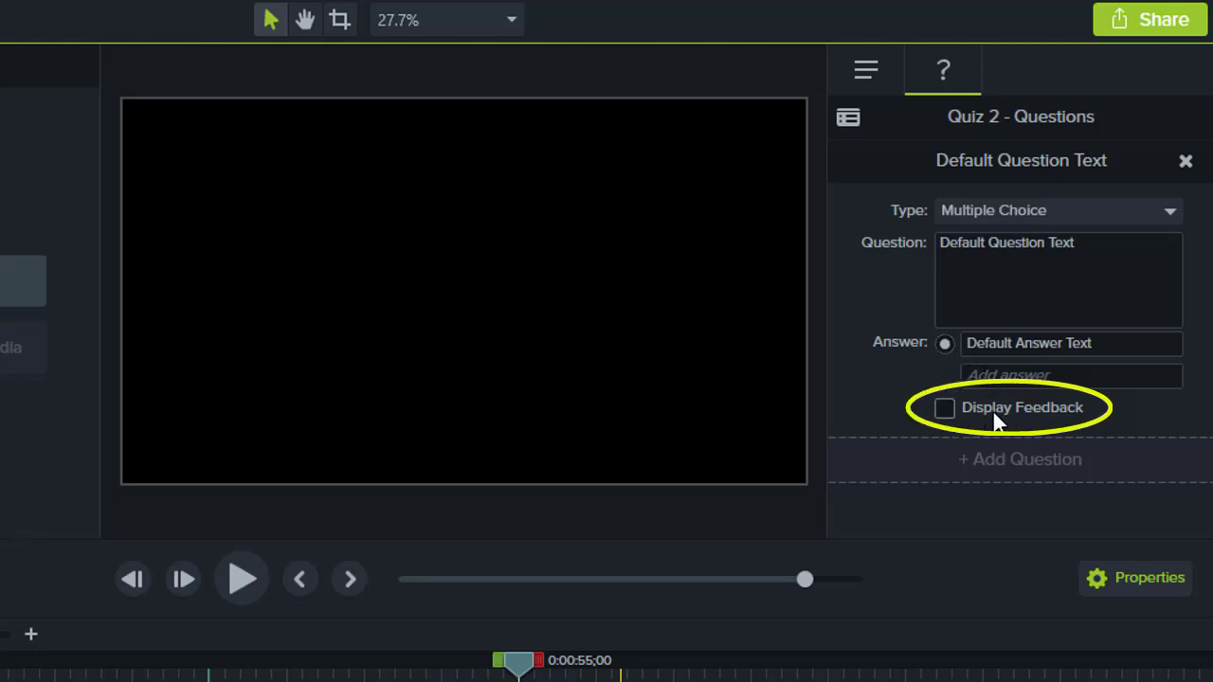
Step: Check Display Feedback under Quiz 2's answer field
left_click(945, 408)
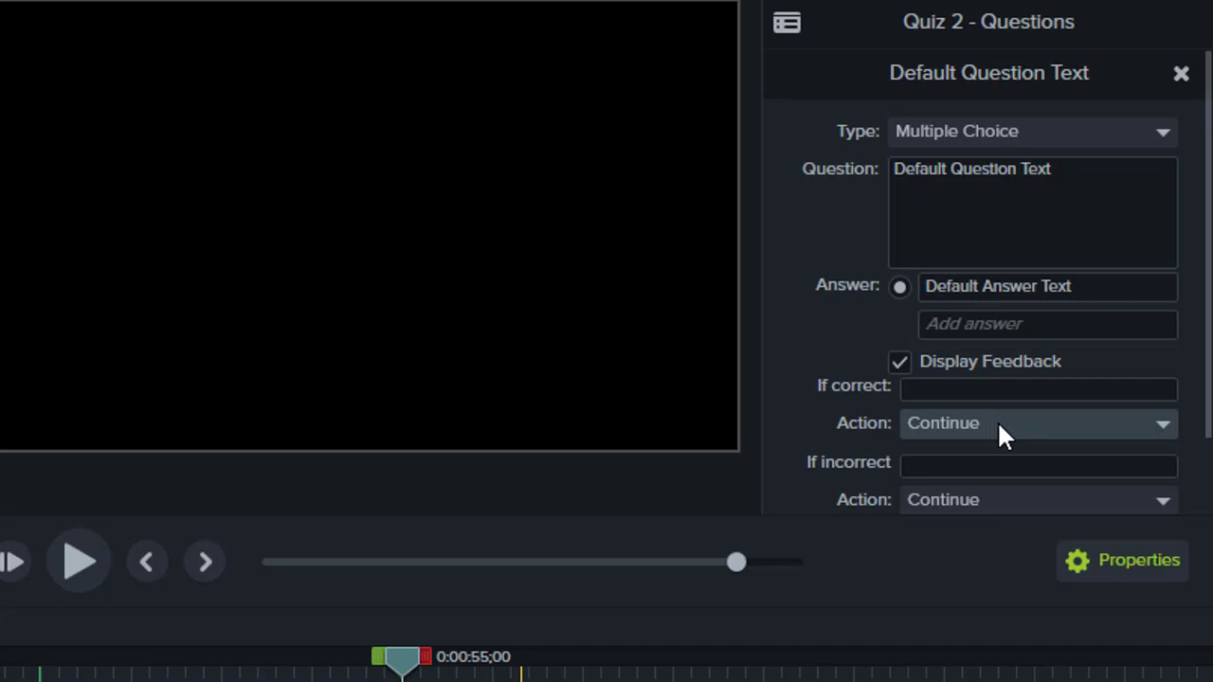
Step: Keep Continue as the correct-answer action and open the incorrect-answer Action choices
left_click(1150, 434)
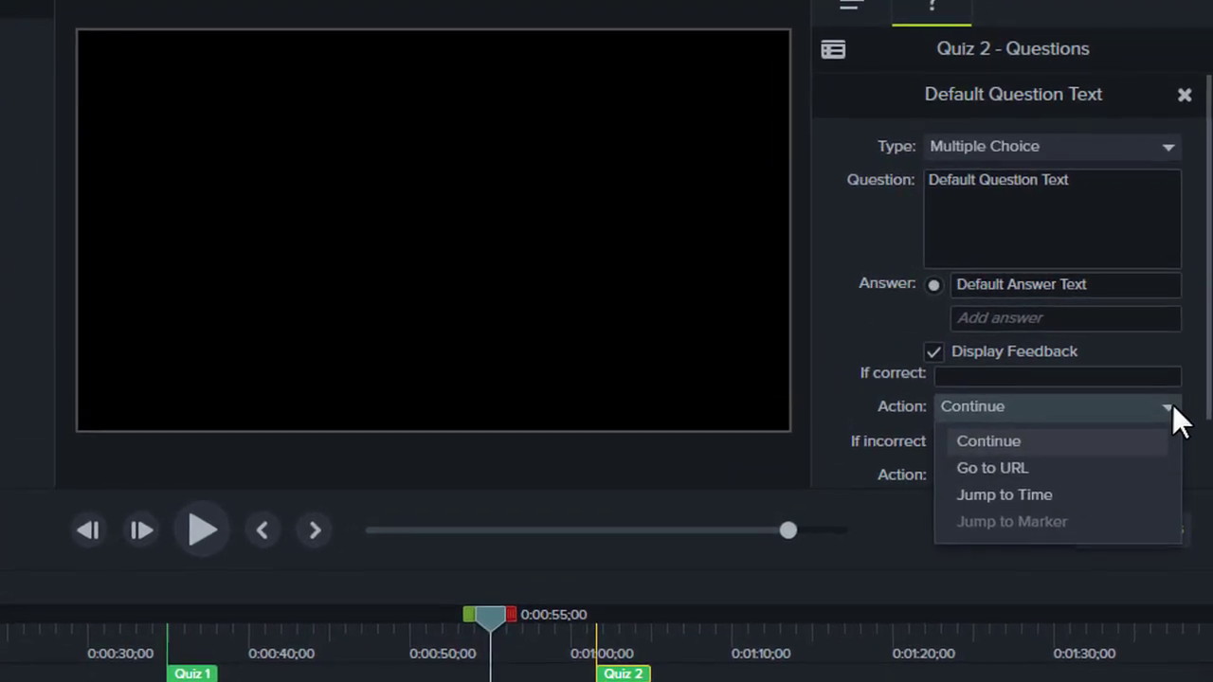
left_click(1173, 406)
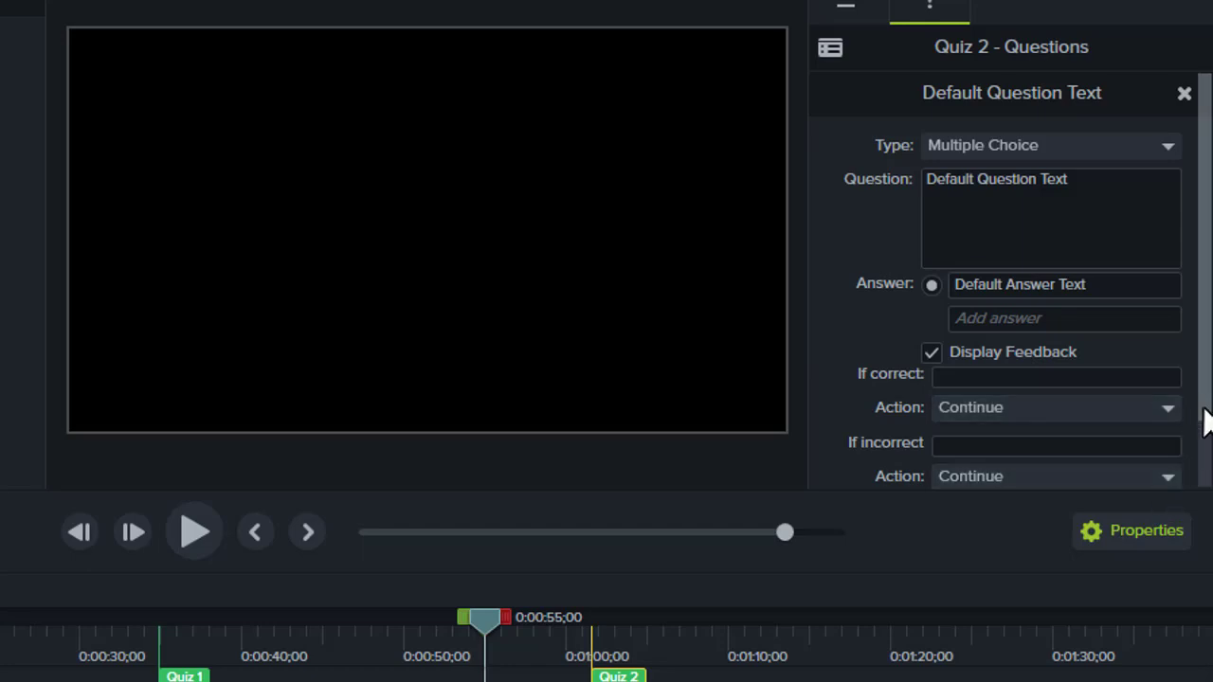
left_click_drag(1204, 417, 1200, 455)
left_click(1156, 435)
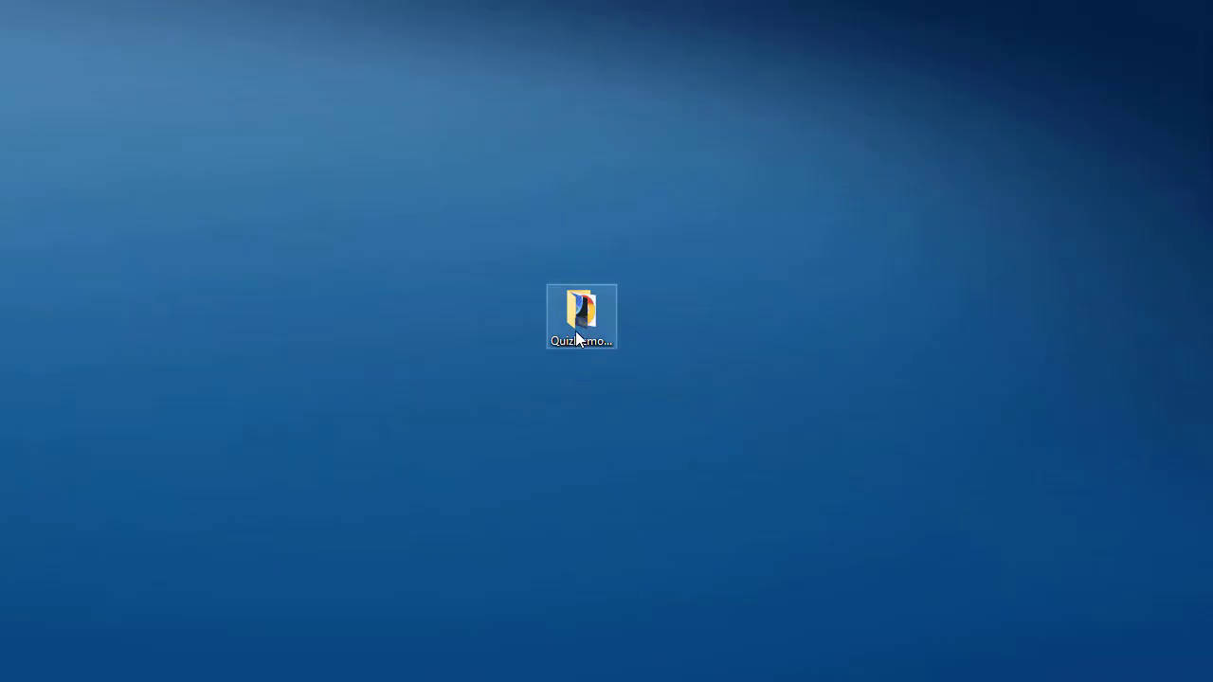
Step: Open QuizDemoProject and point out the scripts folder, QuizDemoProject.mp4 and QuizDemoProject_config.xml
double_click(578, 322)
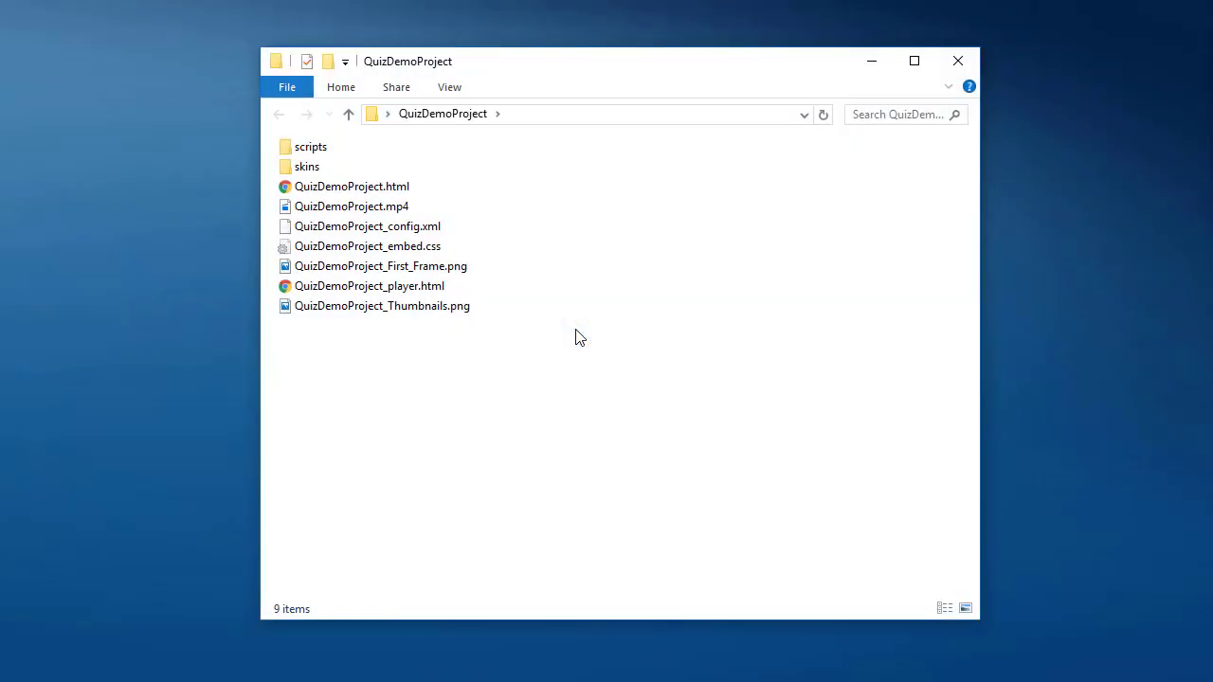
left_click(307, 150)
left_click(347, 188)
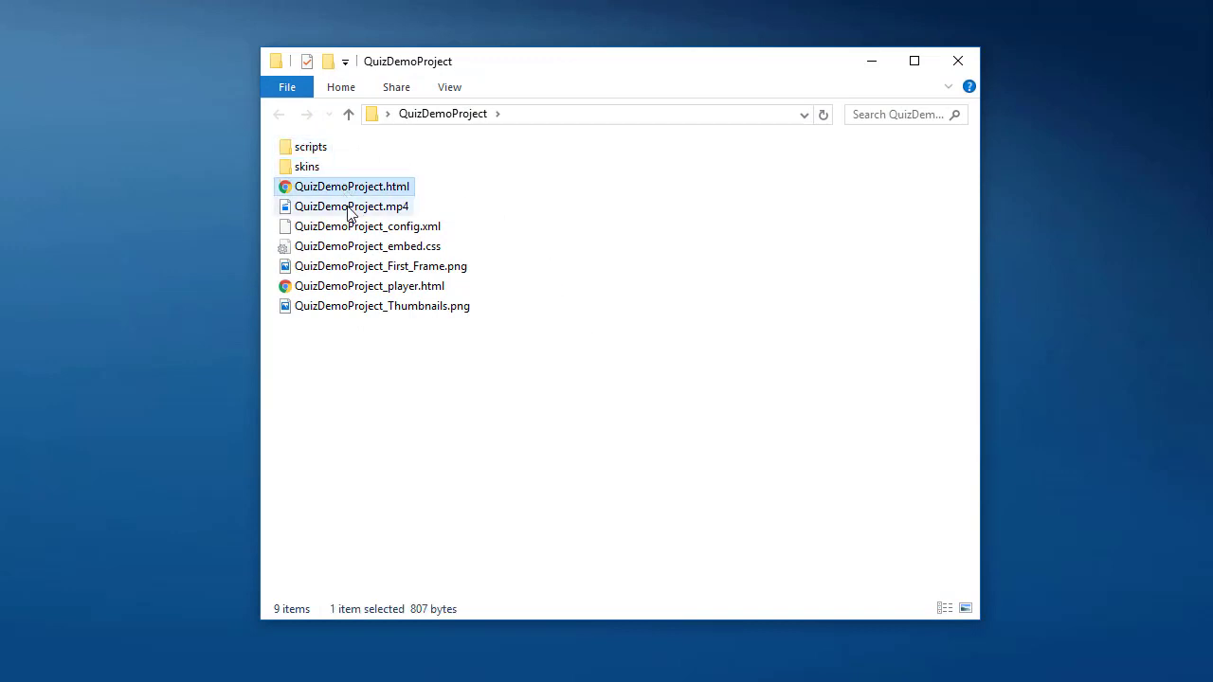
left_click(390, 230)
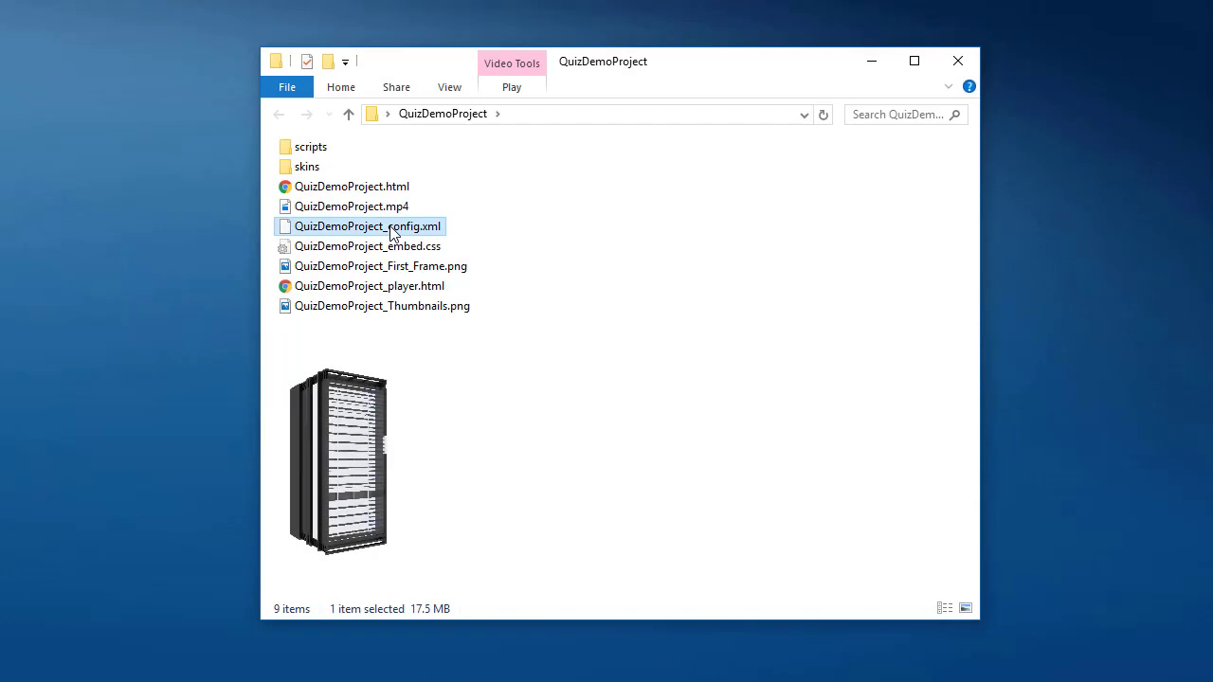